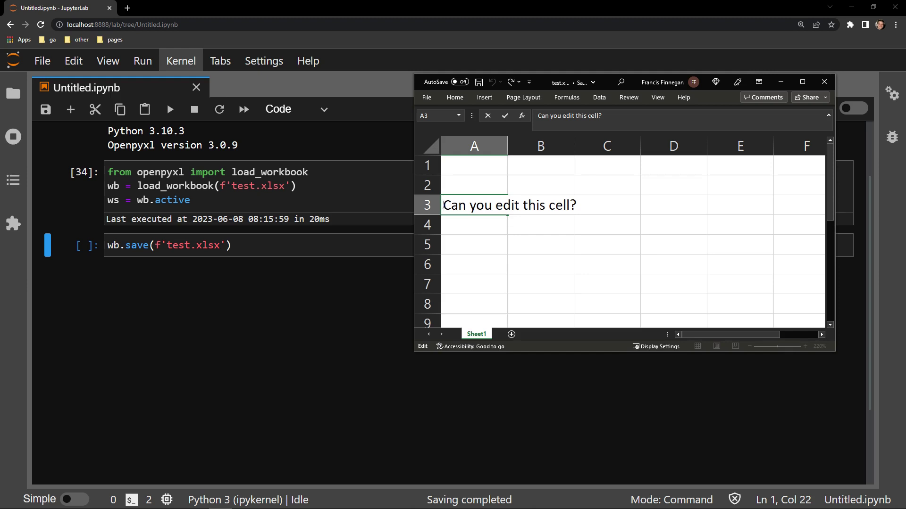
{"action": "type", "text": "hbh"}
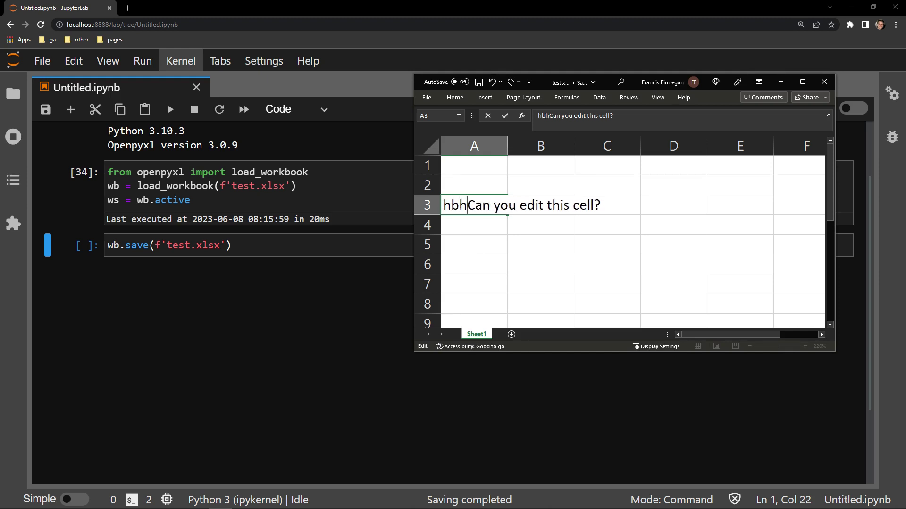
{"action": "type", "text": "bhb"}
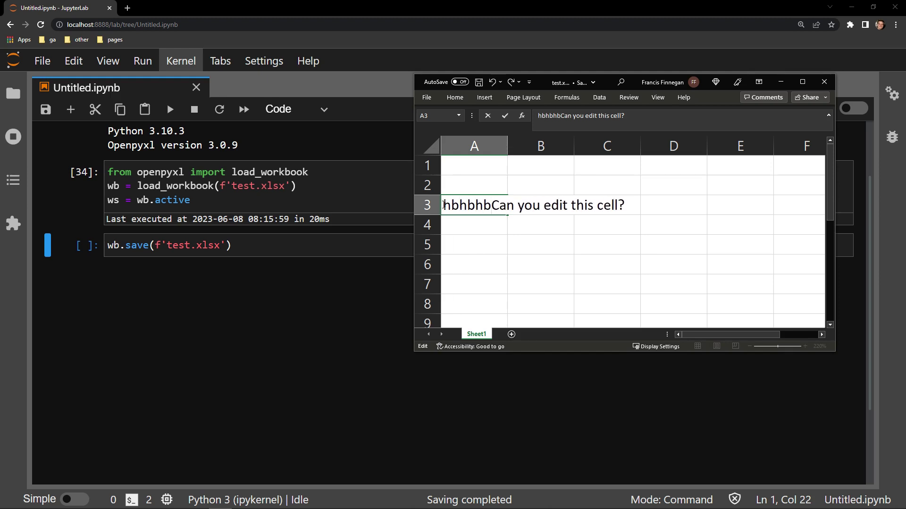
Step: Remove the added 'hbhbhb' from A3, restoring 'Can you edit this cell?', then save and close Excel
{"action": "key", "text": "Return"}
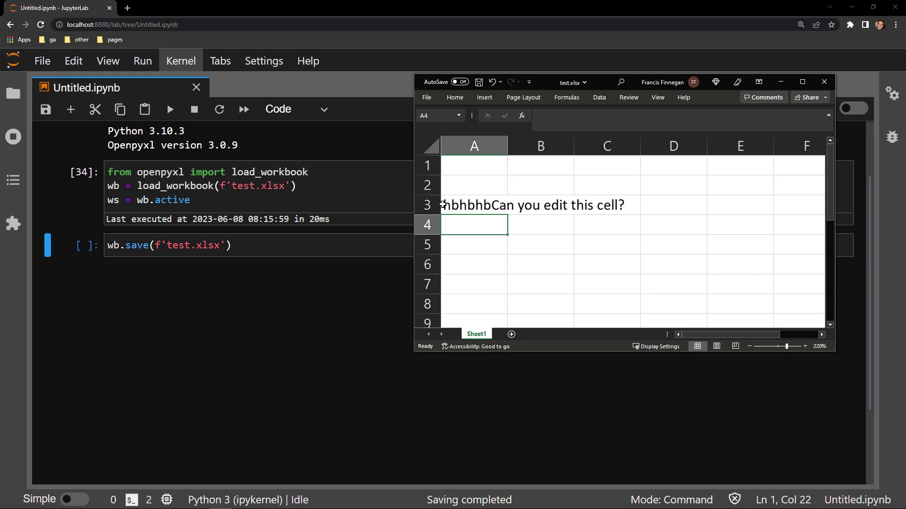
{"action": "double_click", "coordinate": [469, 206]}
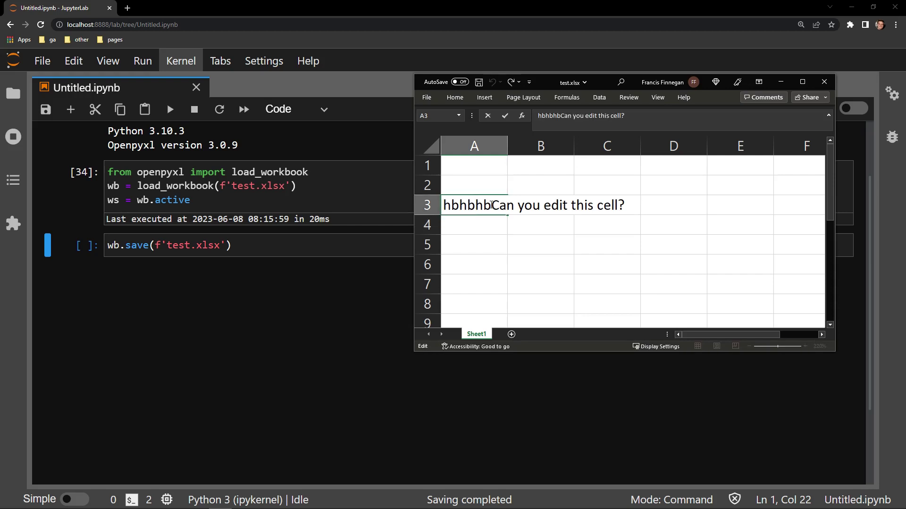
{"action": "left_click_drag", "start_coordinate": [490, 205], "coordinate": [445, 206]}
{"action": "key", "text": "BackSpace"}
{"action": "key", "text": "Return"}
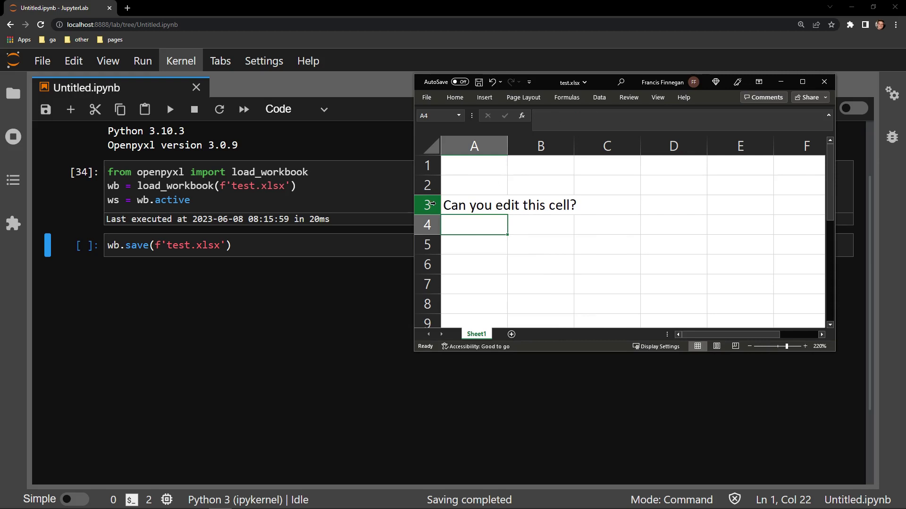
{"action": "left_click", "coordinate": [481, 82]}
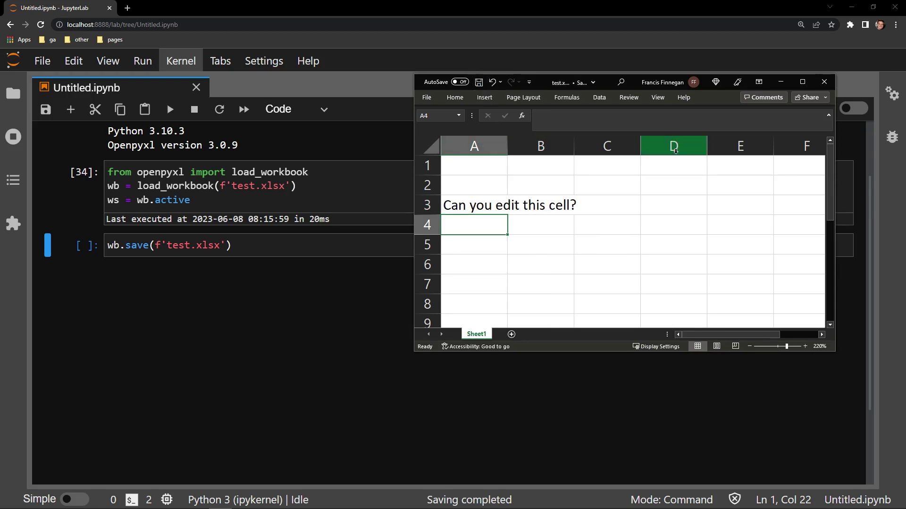
{"action": "left_click", "coordinate": [823, 83]}
Step: Re-run the load_workbook cell for test.xlsx and insert empty code cells below
{"action": "left_click", "coordinate": [404, 186]}
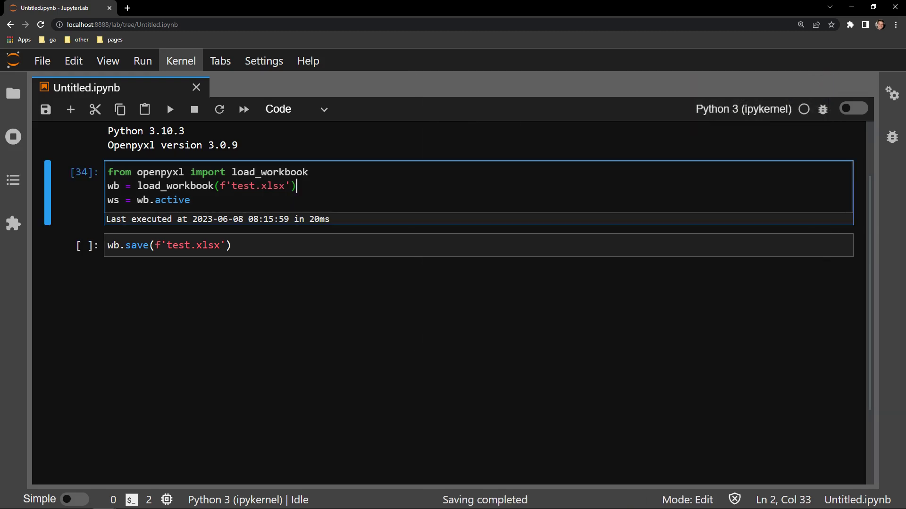
{"action": "key", "text": "shift+Return"}
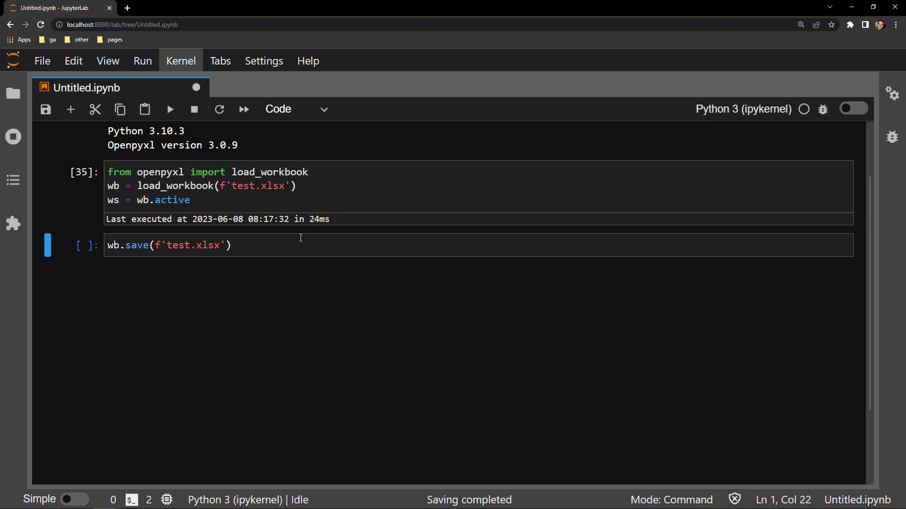
{"action": "key", "text": "b"}
{"action": "key", "text": "b"}
{"action": "key", "text": "b"}
{"action": "key", "text": "b"}
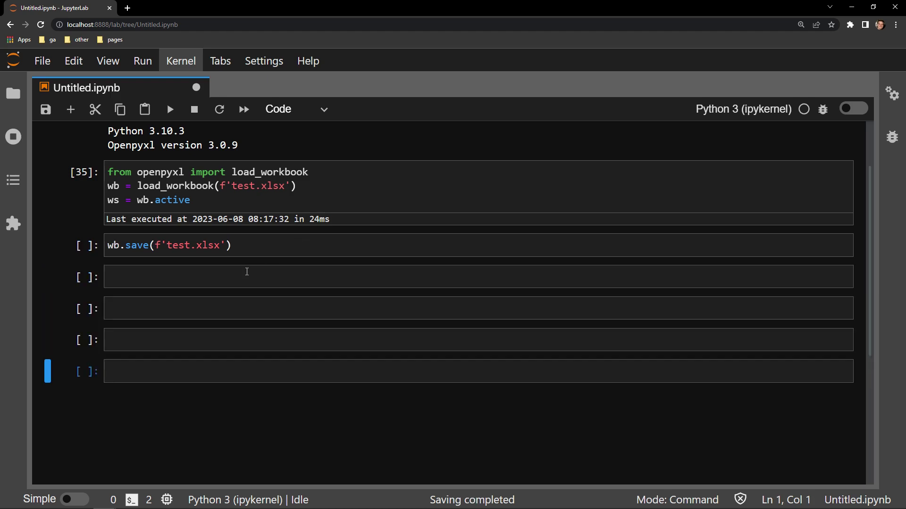
{"action": "left_click", "coordinate": [234, 276]}
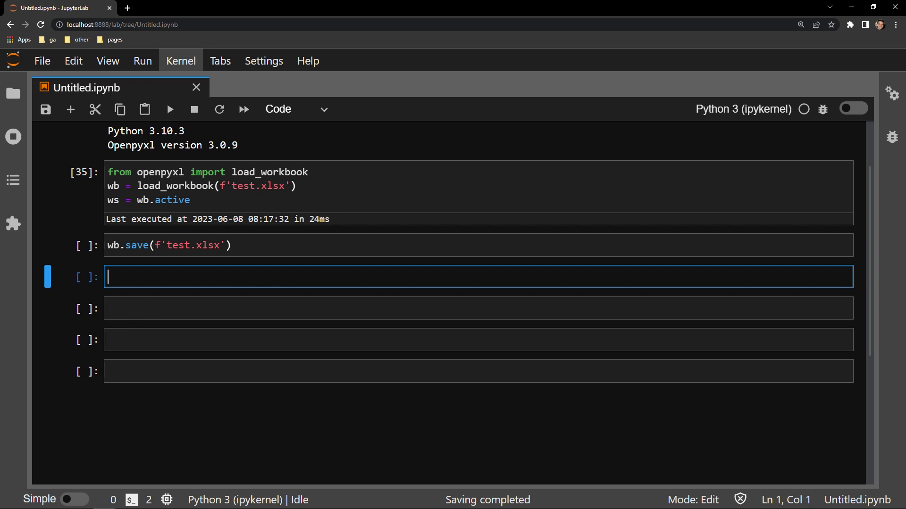
Step: Paste the protection code and run ws.protection.sheet, confirming it is False
{"action": "type", "text": "# ws.protection.sheet # ws.protection.sheet = True"}
{"action": "left_click", "coordinate": [150, 277]}
{"action": "key", "text": "ctrl+slash"}
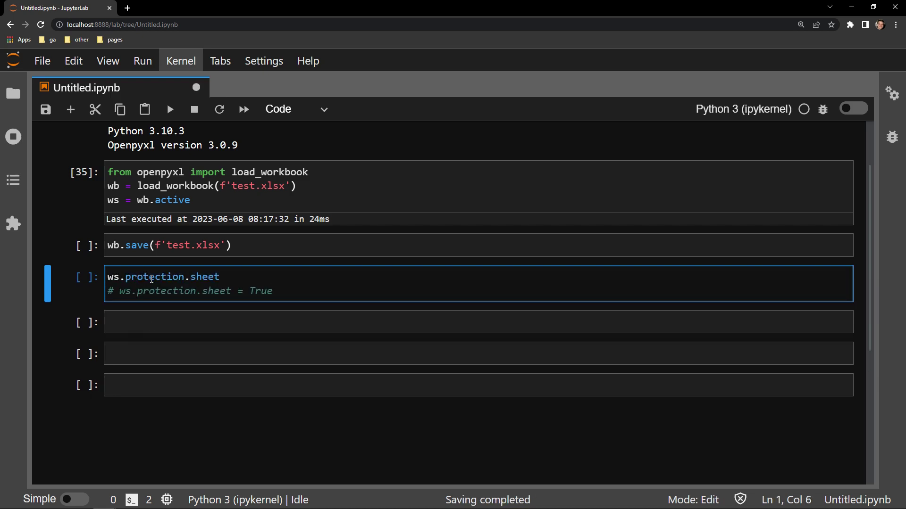
{"action": "key", "text": "shift+Return"}
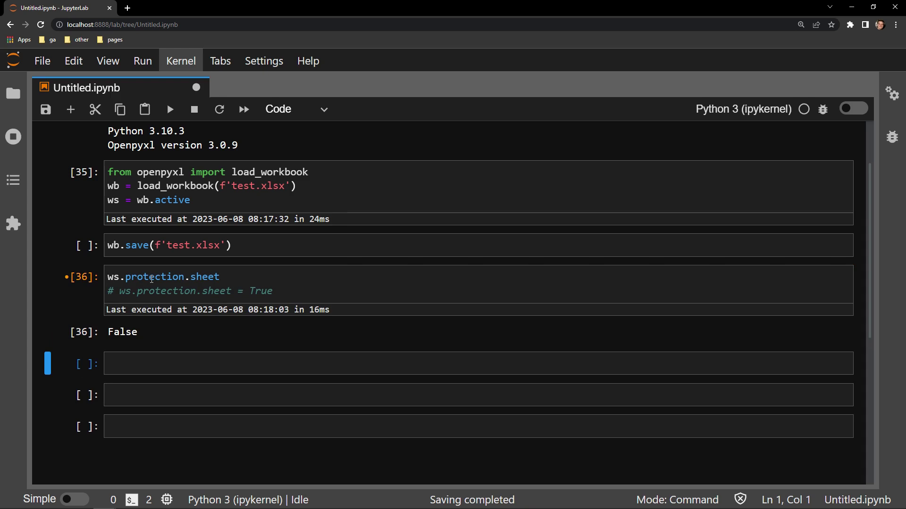
{"action": "left_click", "coordinate": [151, 279]}
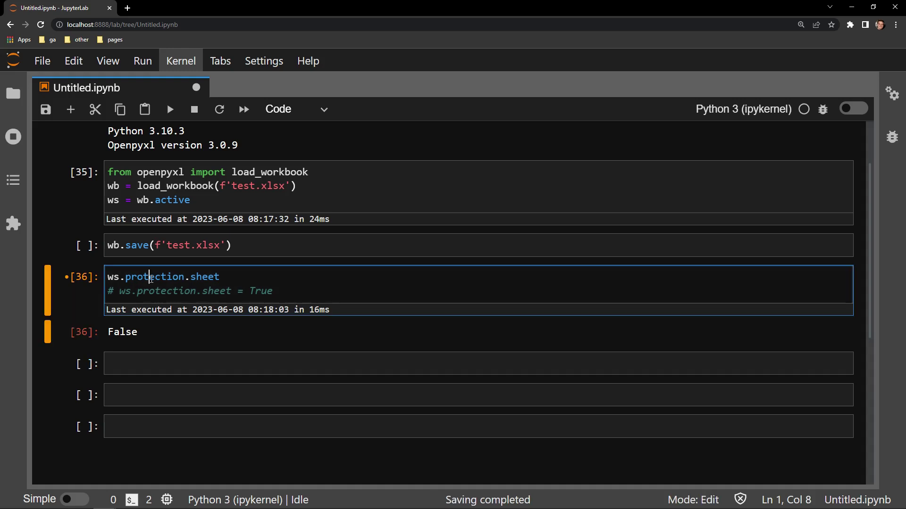
{"action": "key", "text": "ctrl+slash"}
{"action": "left_click", "coordinate": [153, 279]}
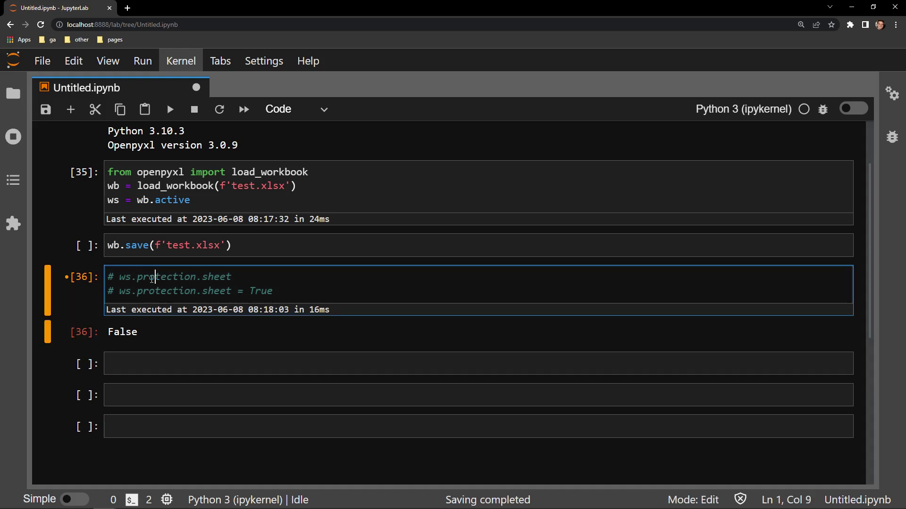
{"action": "key", "text": "Down"}
{"action": "key", "text": "ctrl+slash"}
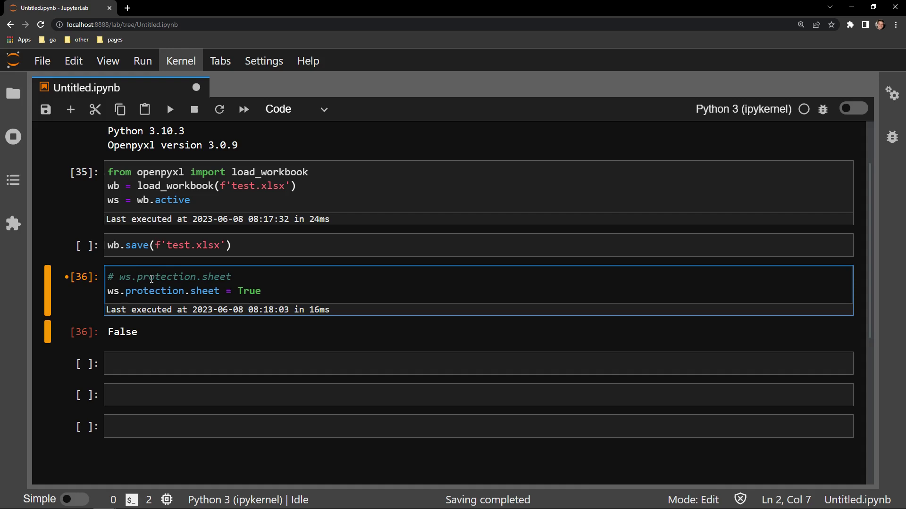
{"action": "key", "text": "shift+Return"}
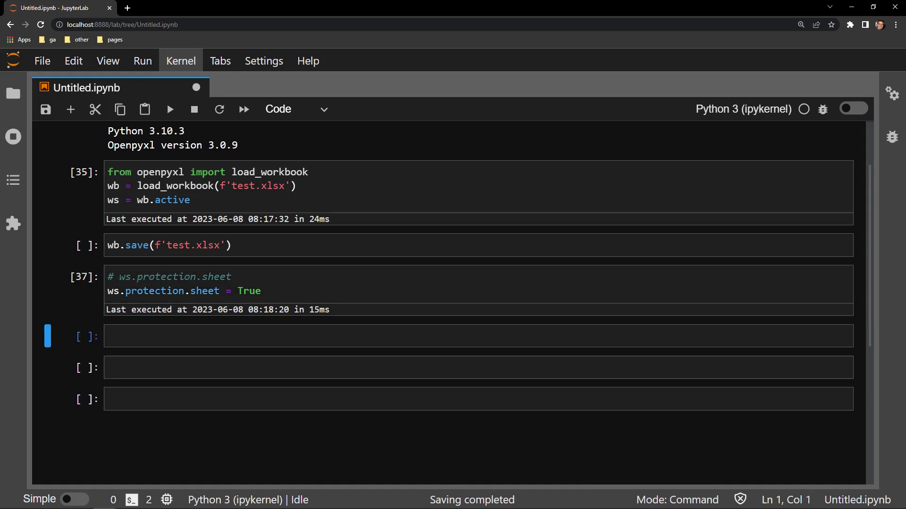
{"action": "left_click", "coordinate": [153, 345]}
{"action": "key", "text": "ctrl+v"}
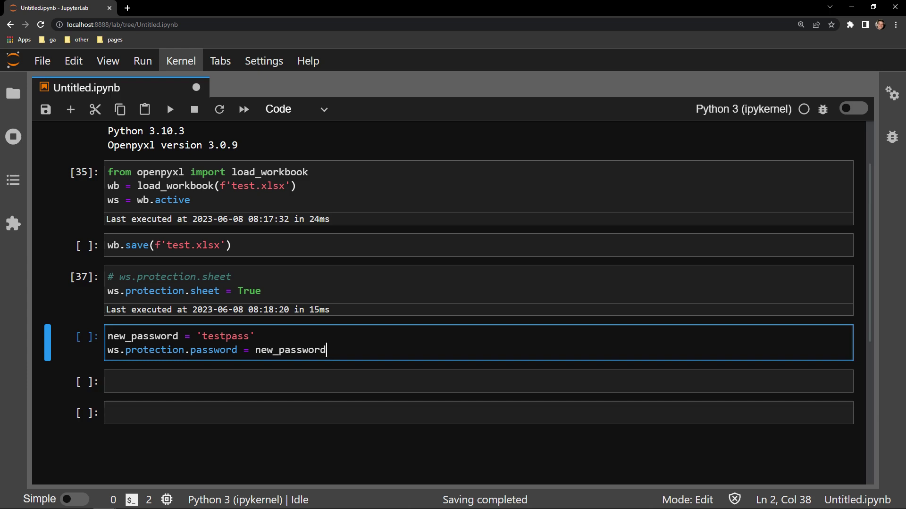
{"action": "key", "text": "shift+Return"}
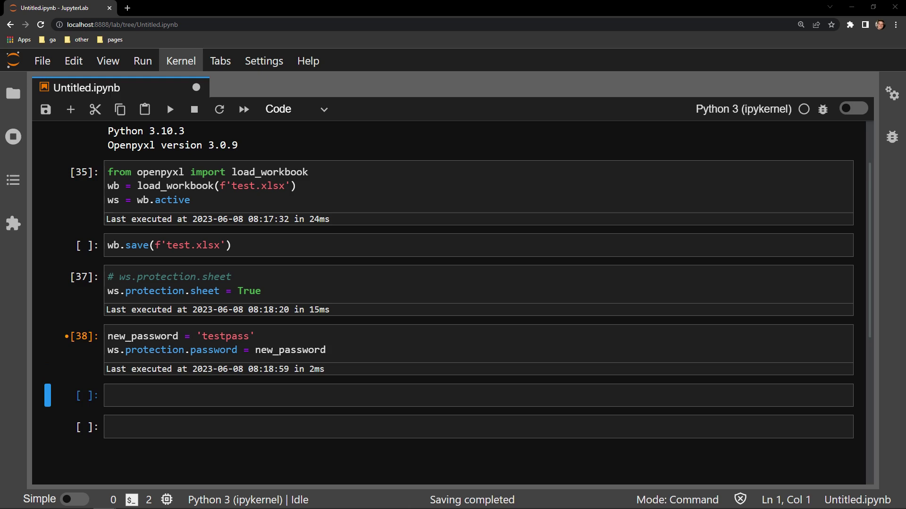
{"action": "key", "text": "Return"}
{"action": "type", "text": "ws.protection.enable()"}
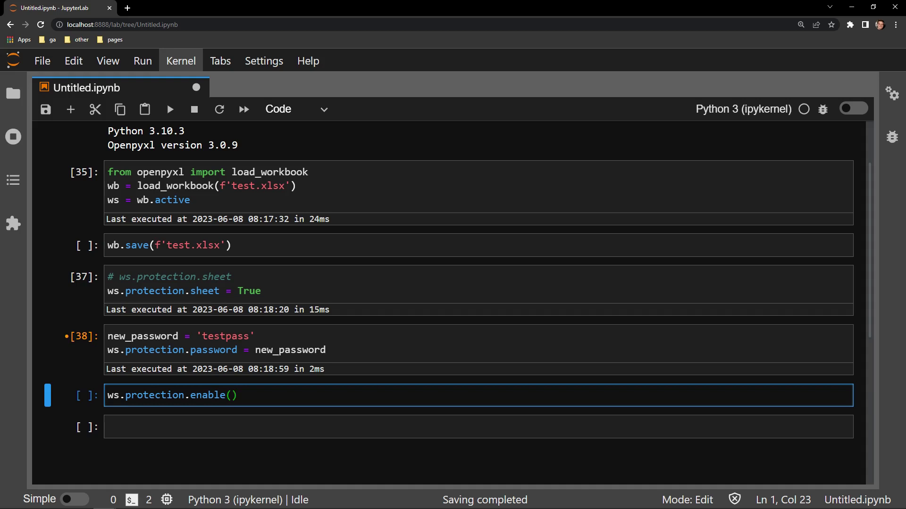
{"action": "key", "text": "shift+Return"}
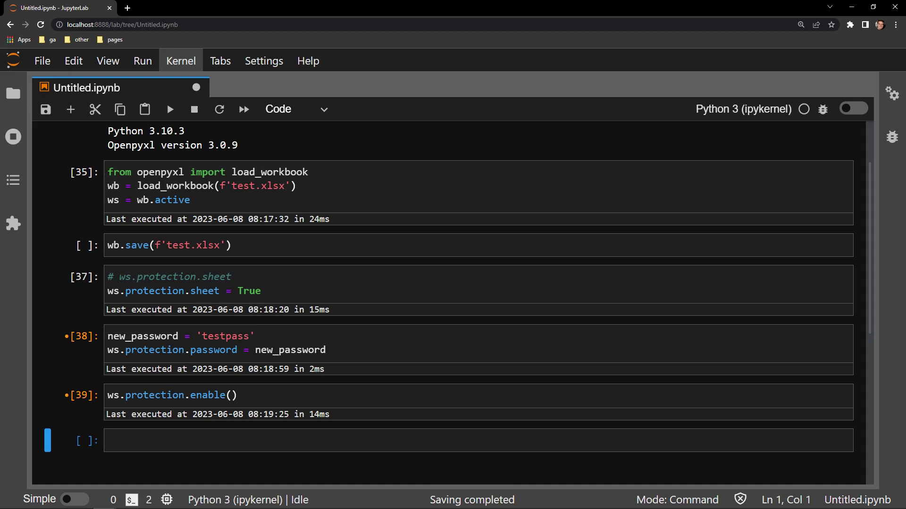
Step: Run the wb.save cell to write the protected workbook to test.xlsx
{"action": "left_click", "coordinate": [273, 246]}
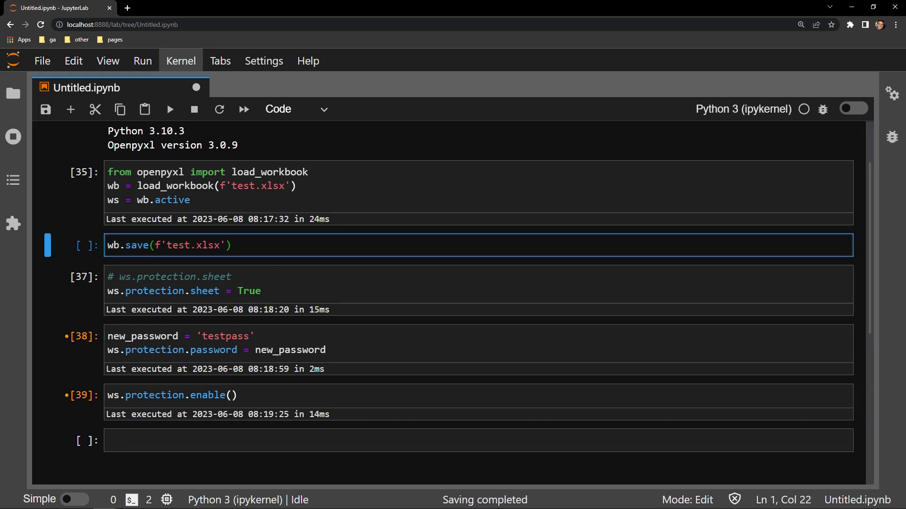
{"action": "key", "text": "shift+Return"}
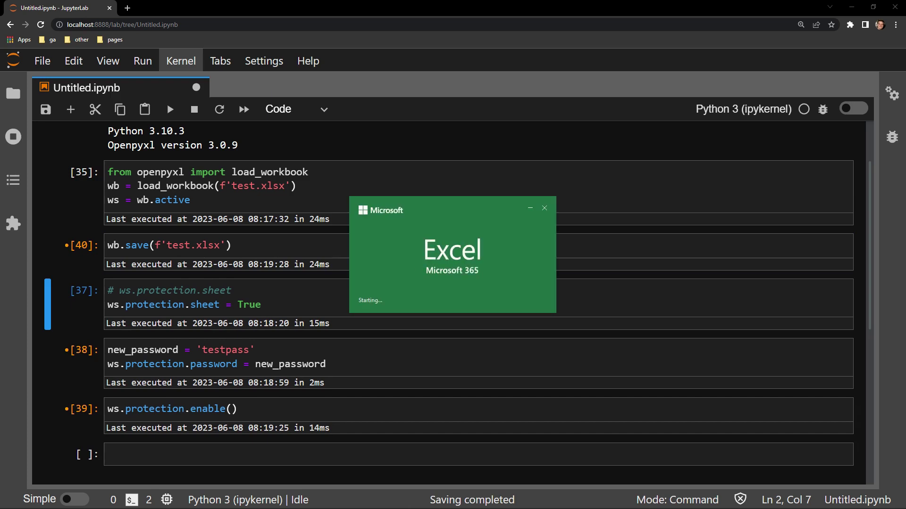
{"action": "double_click", "coordinate": [484, 208]}
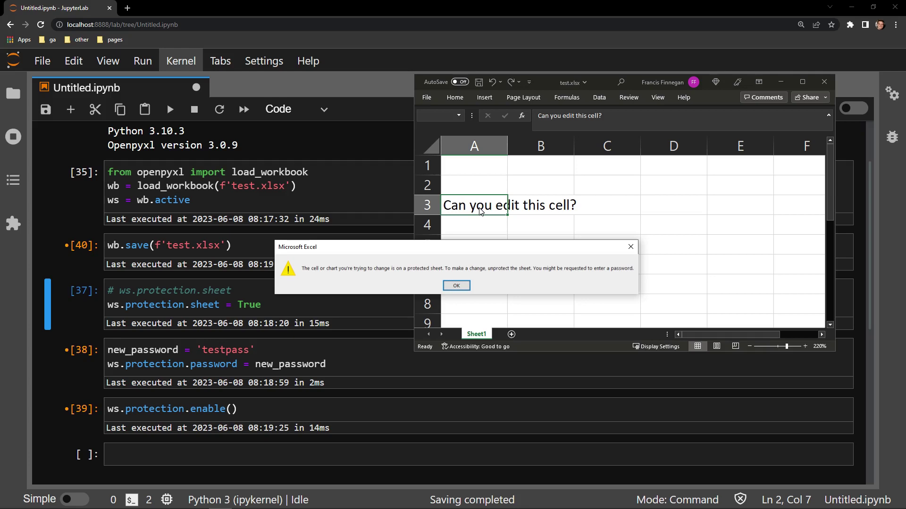
{"action": "left_click", "coordinate": [457, 286]}
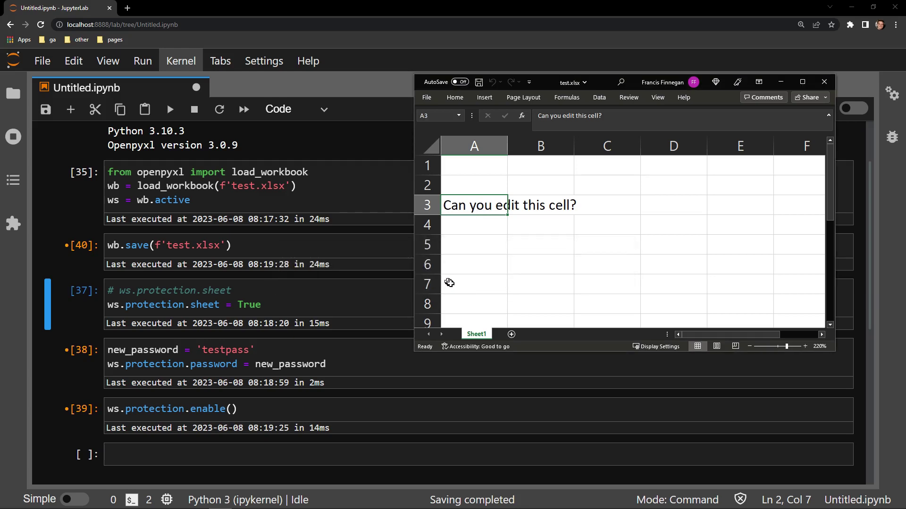
{"action": "right_click", "coordinate": [477, 334]}
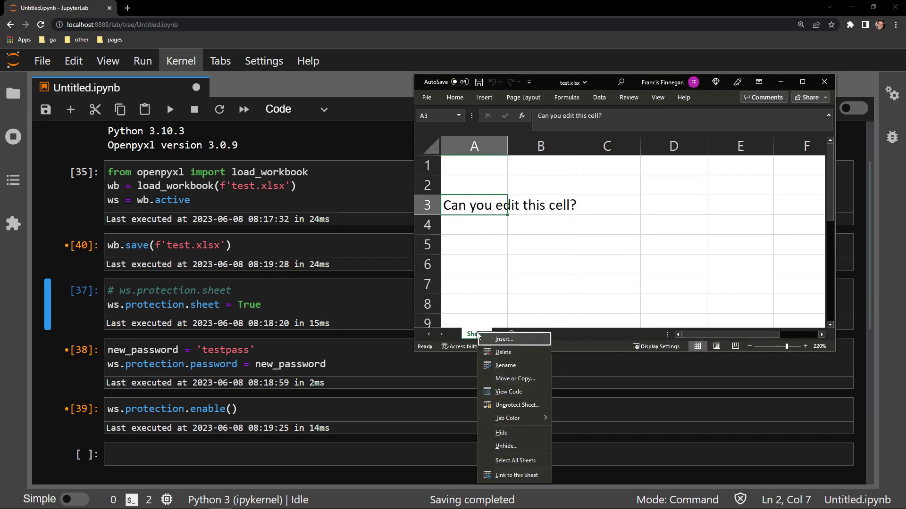
{"action": "left_click", "coordinate": [516, 404]}
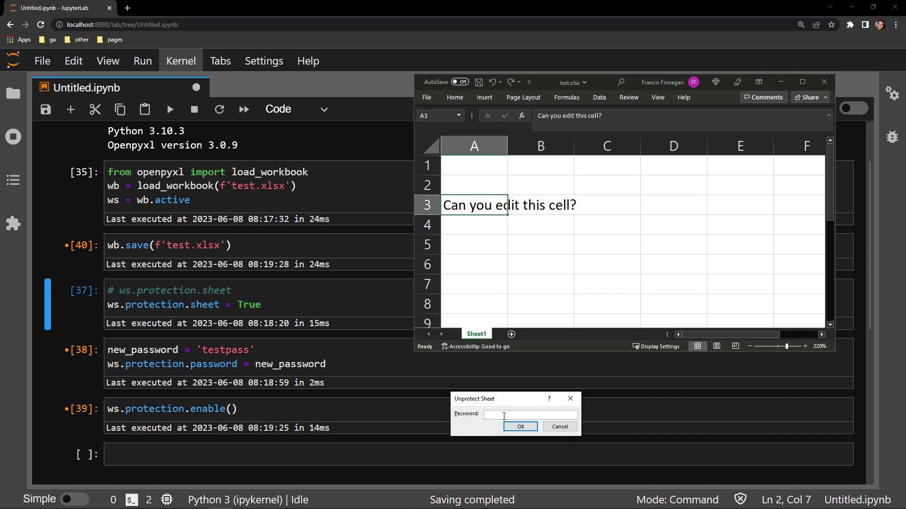
{"action": "type", "text": "test"}
{"action": "type", "text": "pas"}
{"action": "key", "text": "Return"}
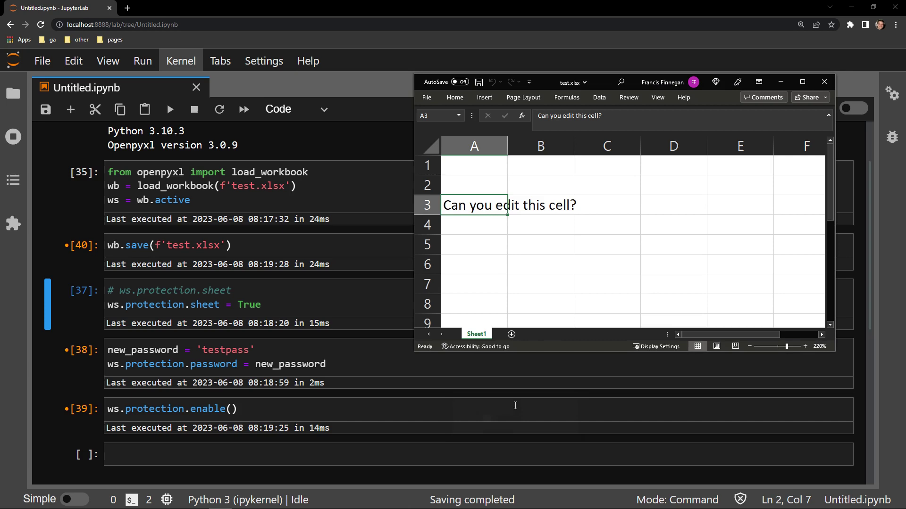
{"action": "double_click", "coordinate": [447, 210]}
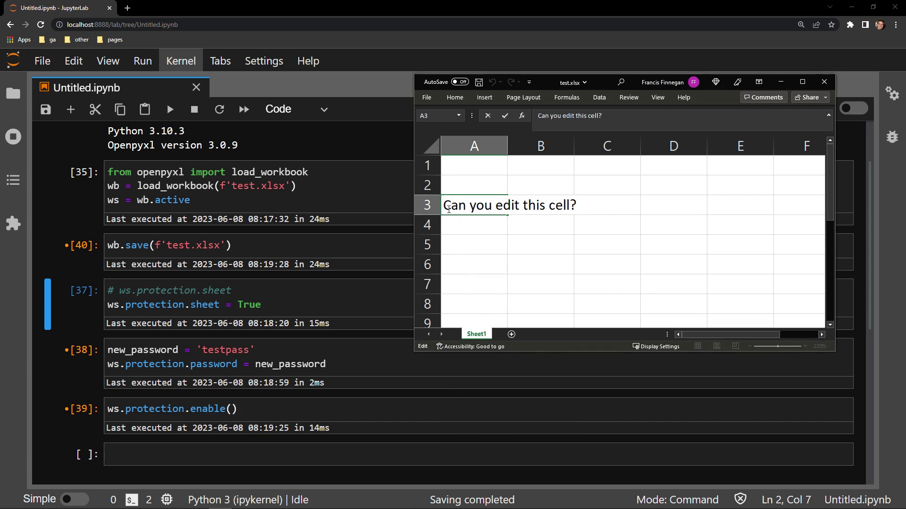
{"action": "type", "text": "hbhbhbhb"}
{"action": "key", "text": "Return"}
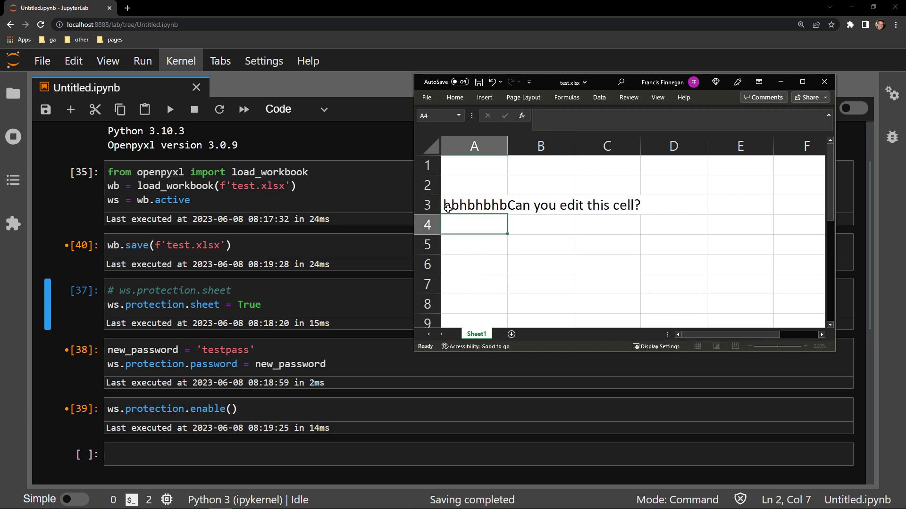